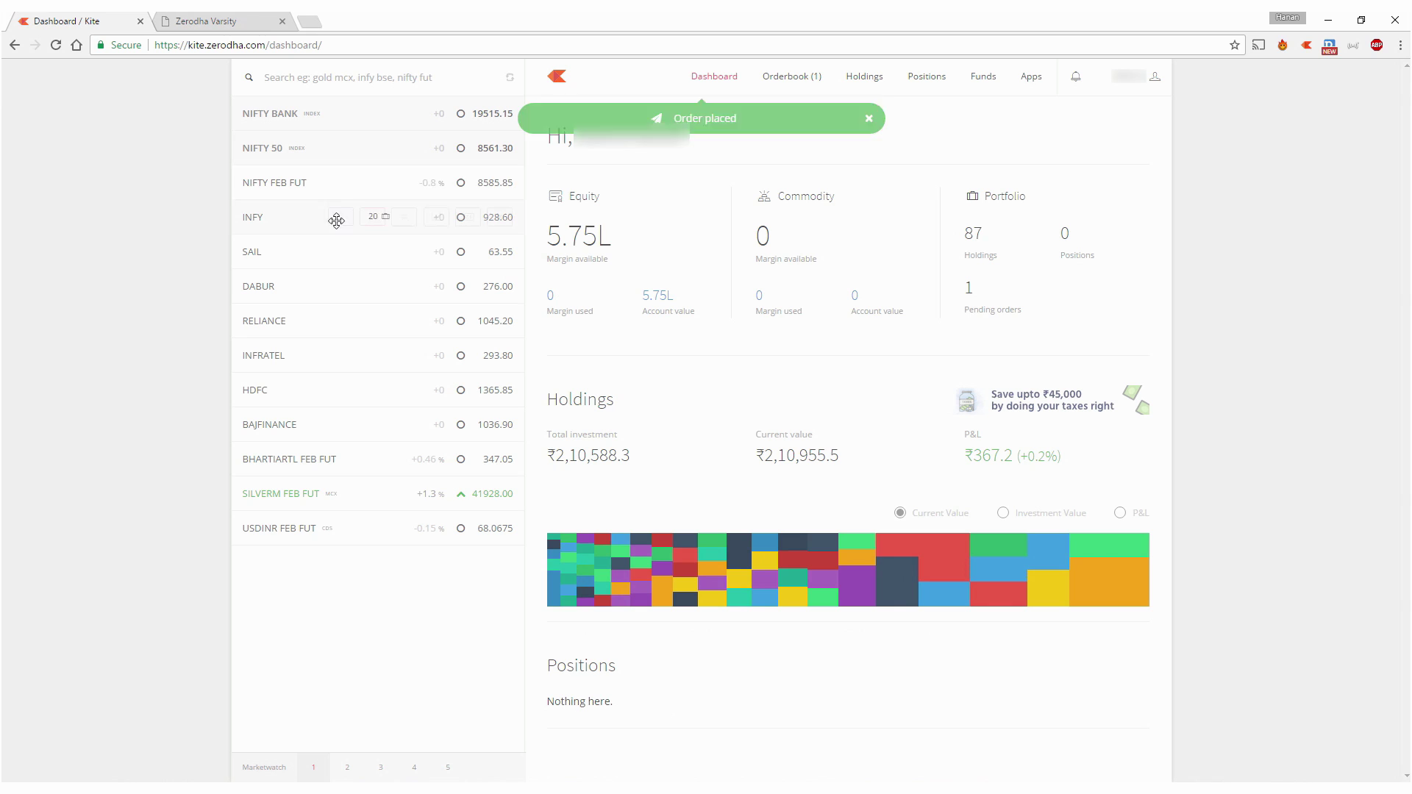
# - Place AMO buy orders for Reliance, Nifty Feb, USDINR and Silver Mini futures, then view the orderbook
pyautogui.click(370, 190)
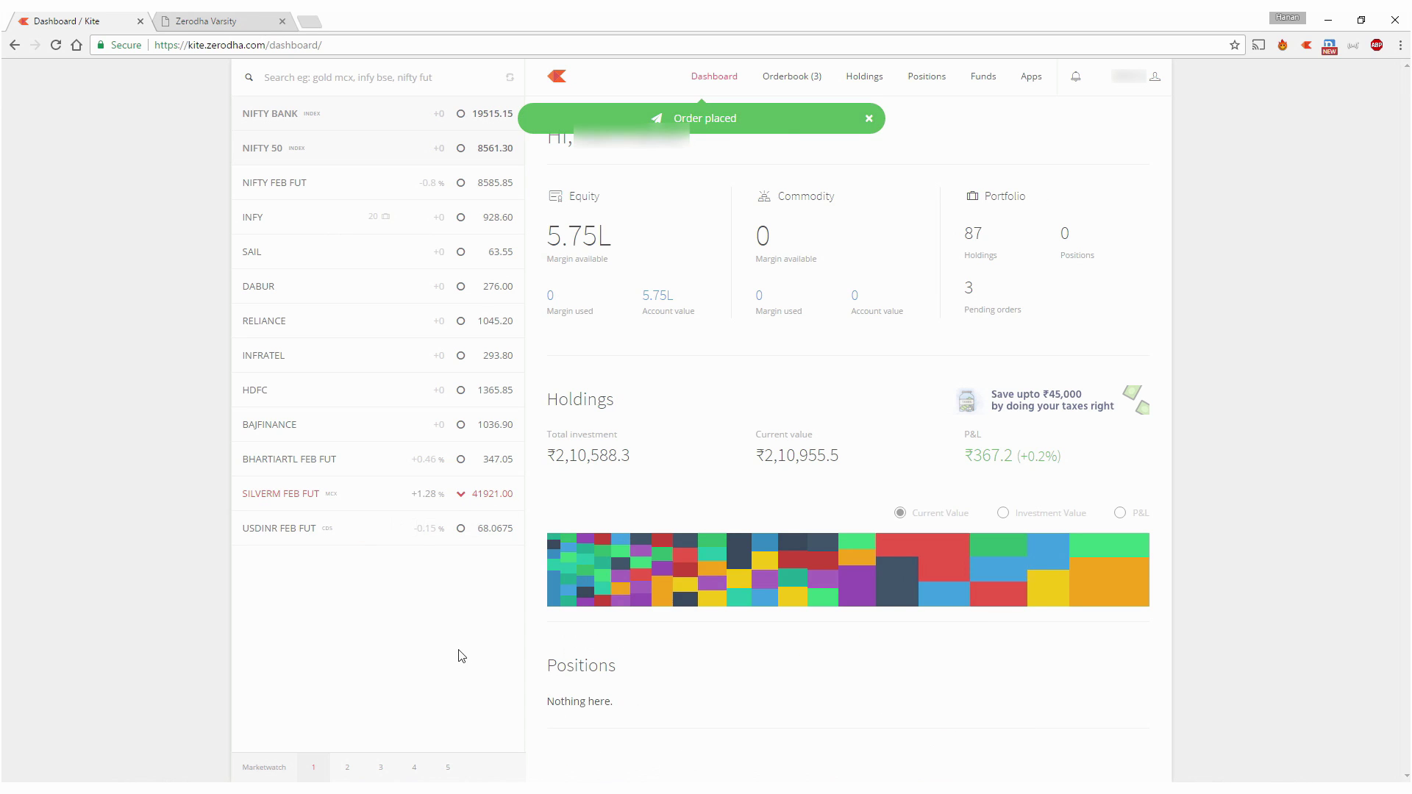
pyautogui.click(381, 492)
pyautogui.click(926, 712)
pyautogui.click(786, 77)
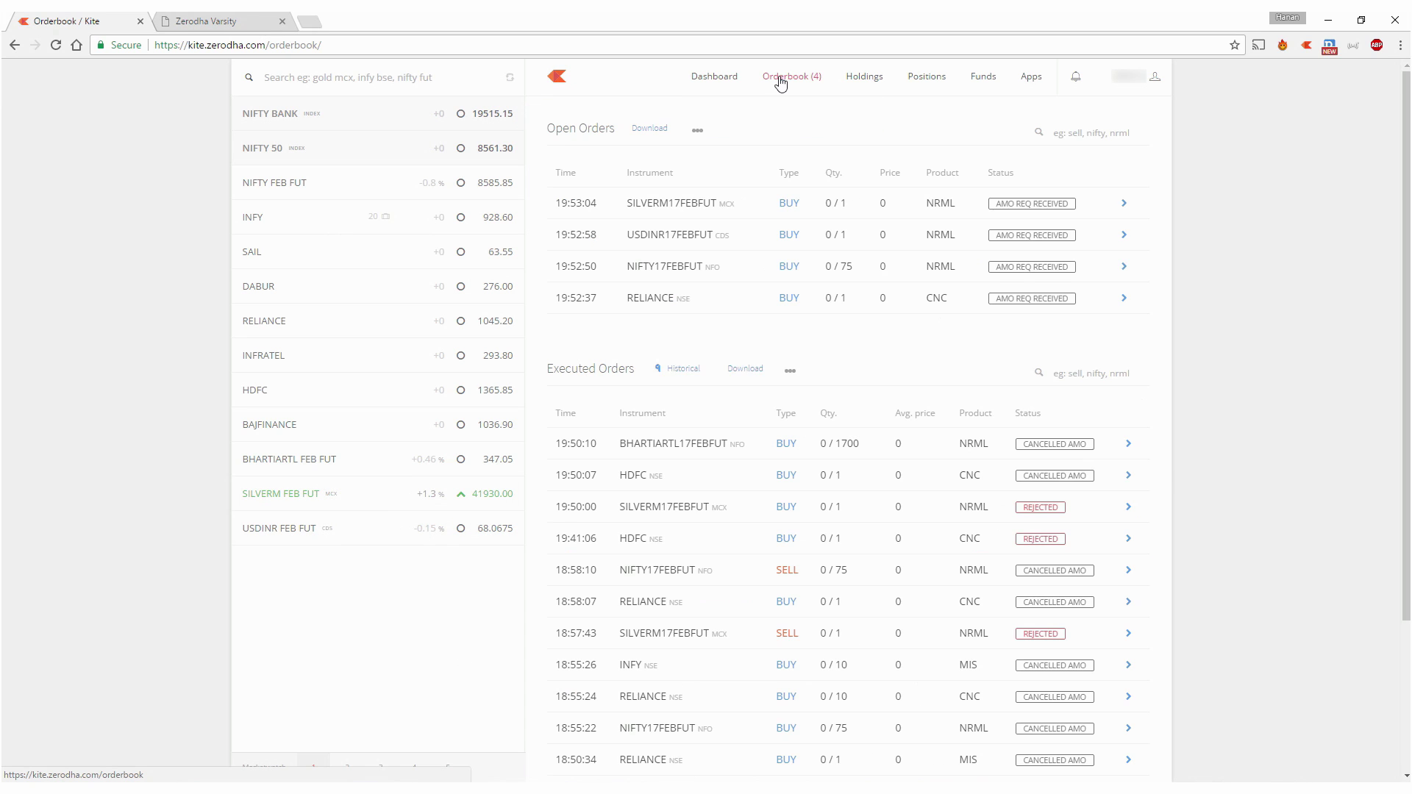